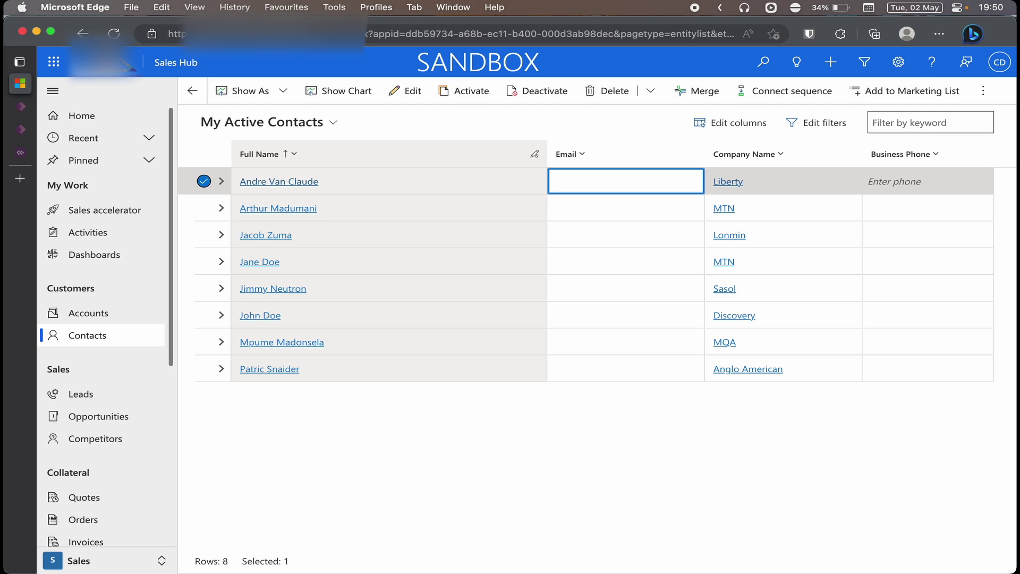
Expand the first contact's row to view its child Cases, then collapse it again
{"action": "left_click", "coordinate": [222, 182]}
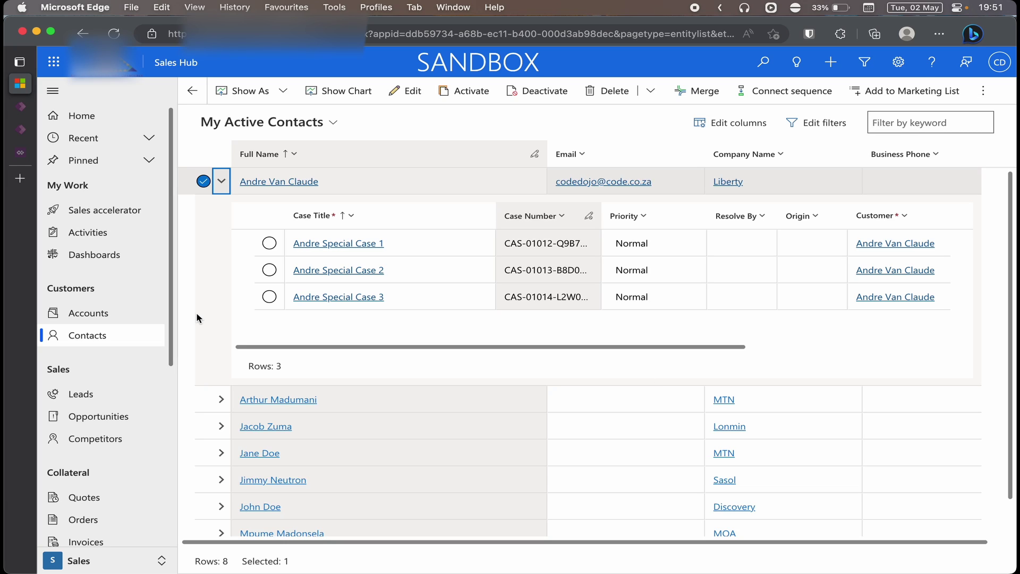
{"action": "left_click", "coordinate": [220, 183]}
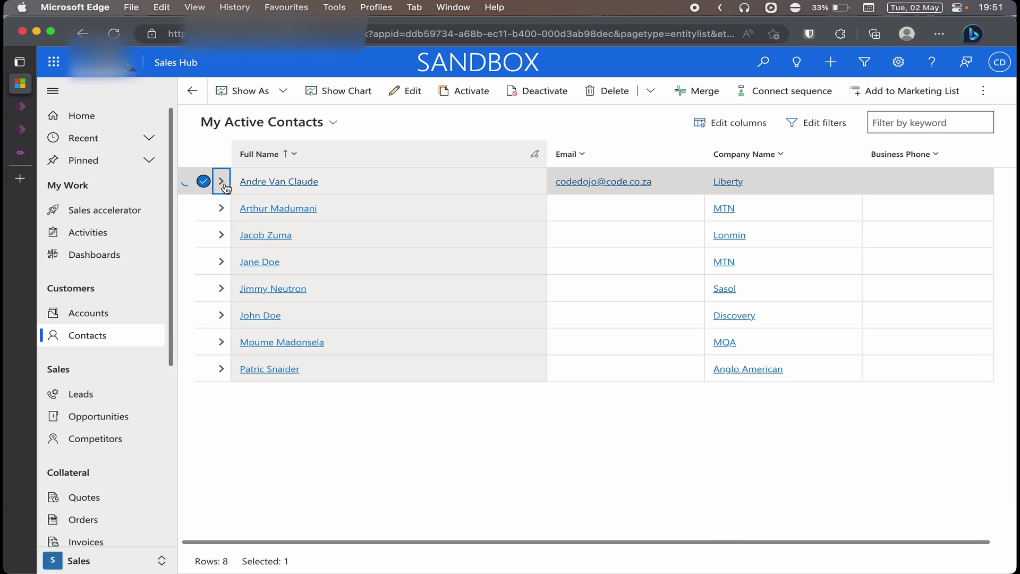
Re-expand the first contact and set its three cases' Origin to Phone, Email and Web
{"action": "left_click", "coordinate": [221, 183]}
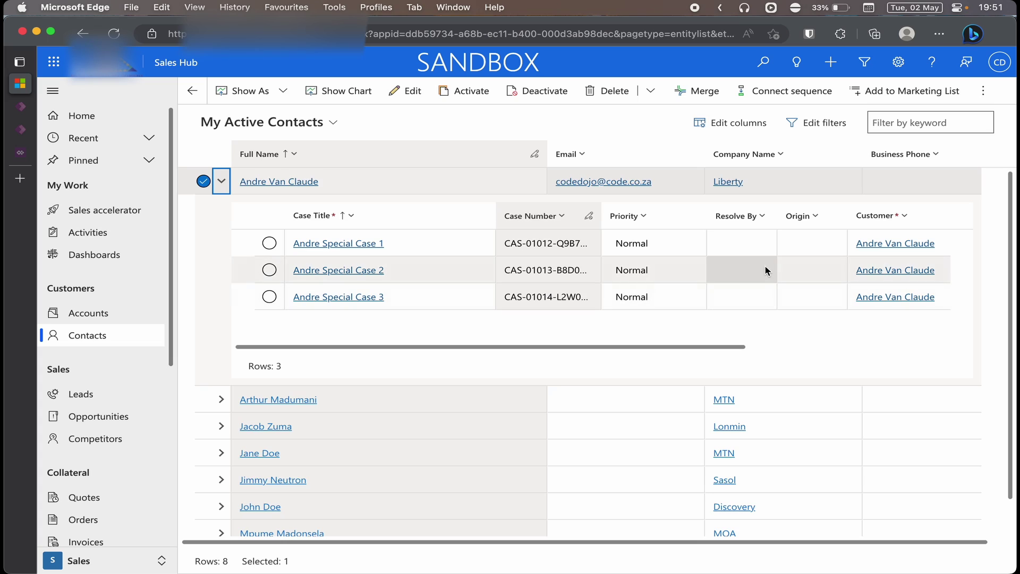
{"action": "left_click", "coordinate": [819, 243]}
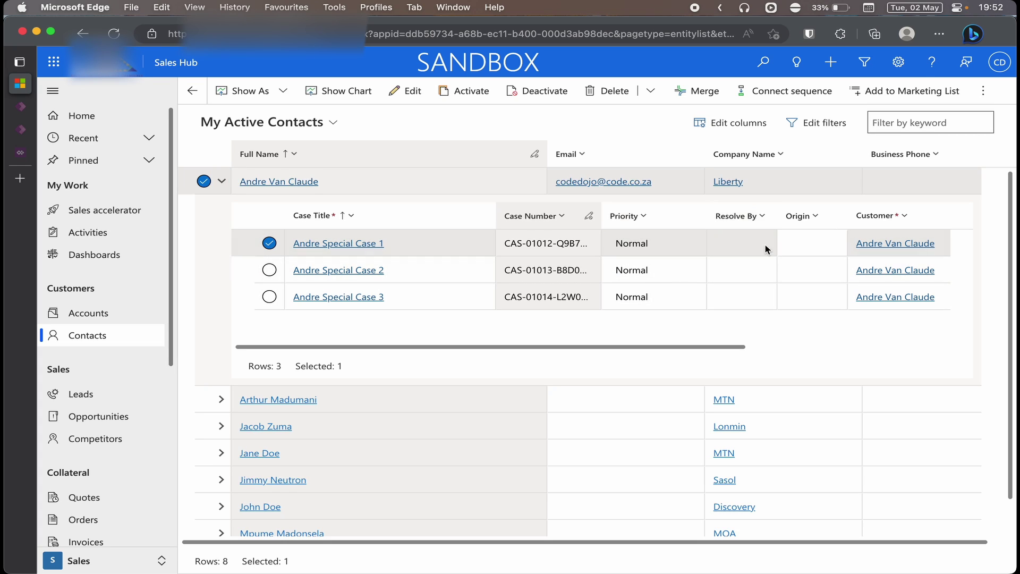
{"action": "left_click", "coordinate": [805, 243]}
{"action": "left_click", "coordinate": [836, 269]}
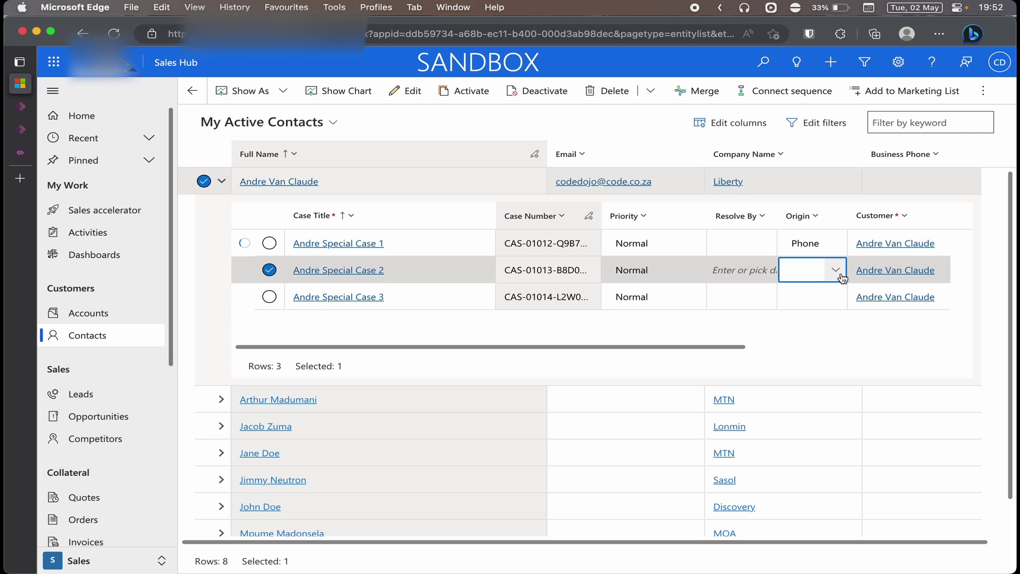
{"action": "left_click", "coordinate": [839, 272]}
{"action": "left_click", "coordinate": [812, 318]}
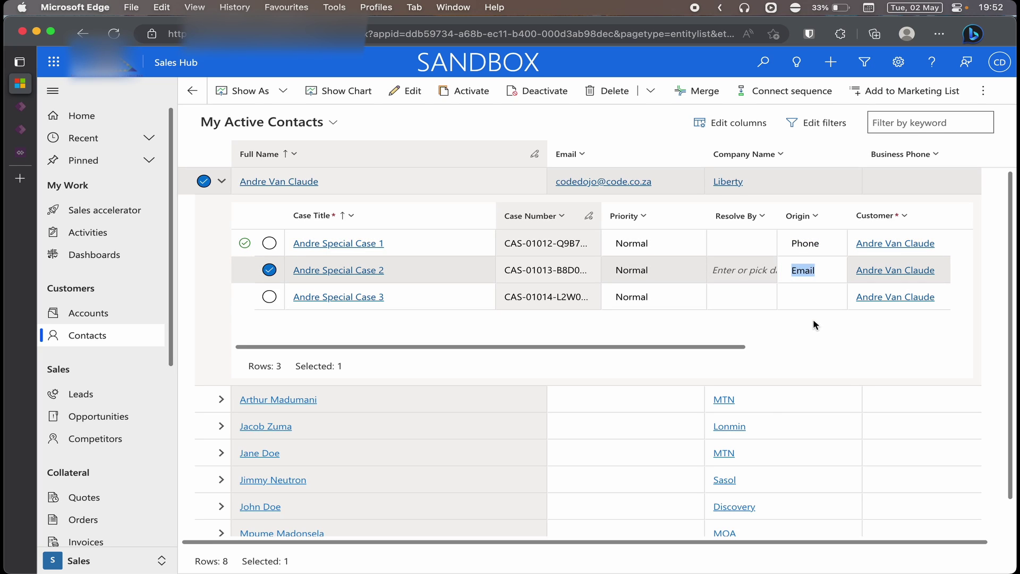
{"action": "left_click", "coordinate": [823, 297]}
{"action": "left_click", "coordinate": [833, 294]}
{"action": "left_click", "coordinate": [820, 359]}
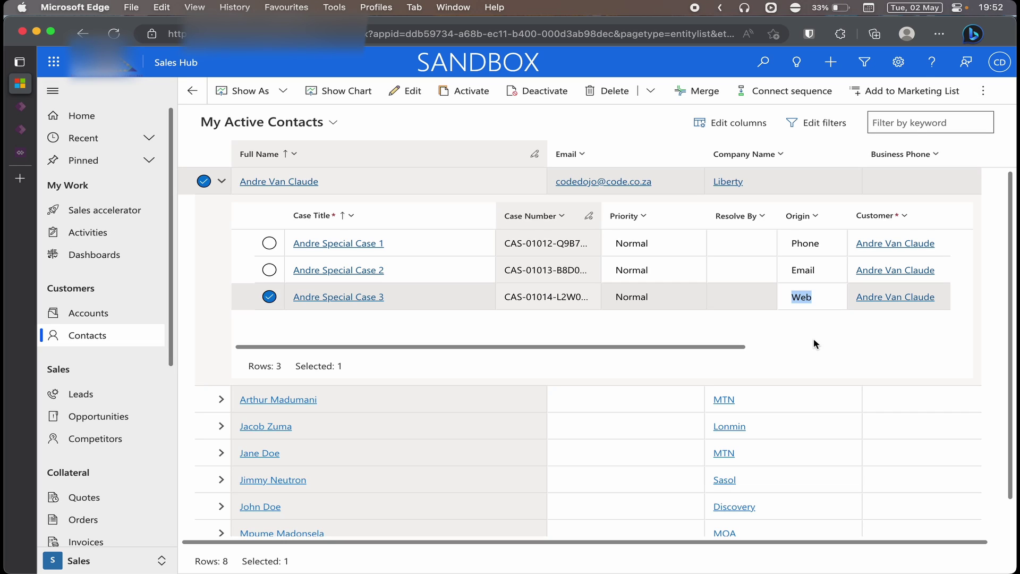
Collapse the contact row, open the Liberty account from Accounts, and return to the accounts list
{"action": "left_click", "coordinate": [221, 181]}
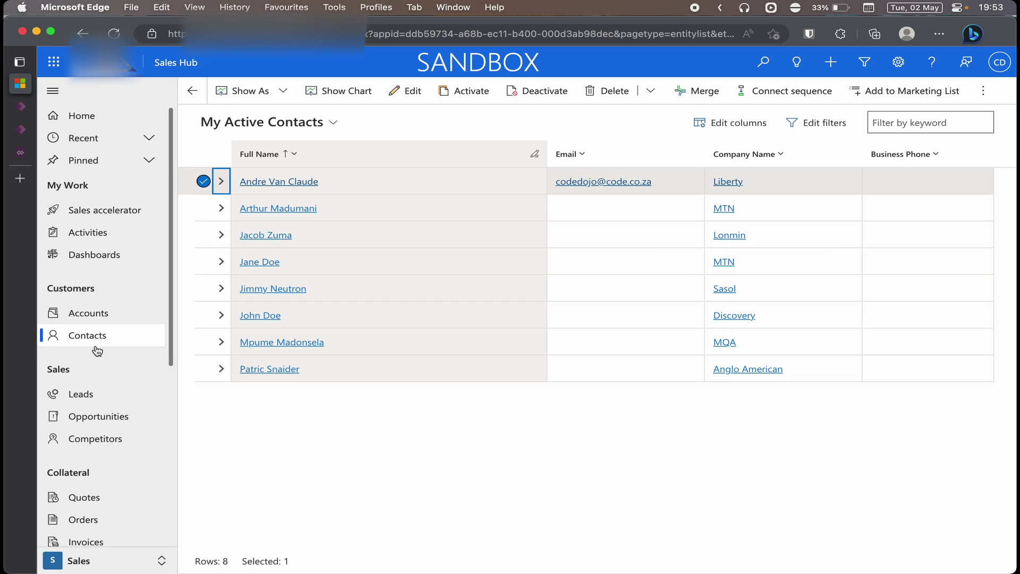
{"action": "left_click", "coordinate": [101, 314]}
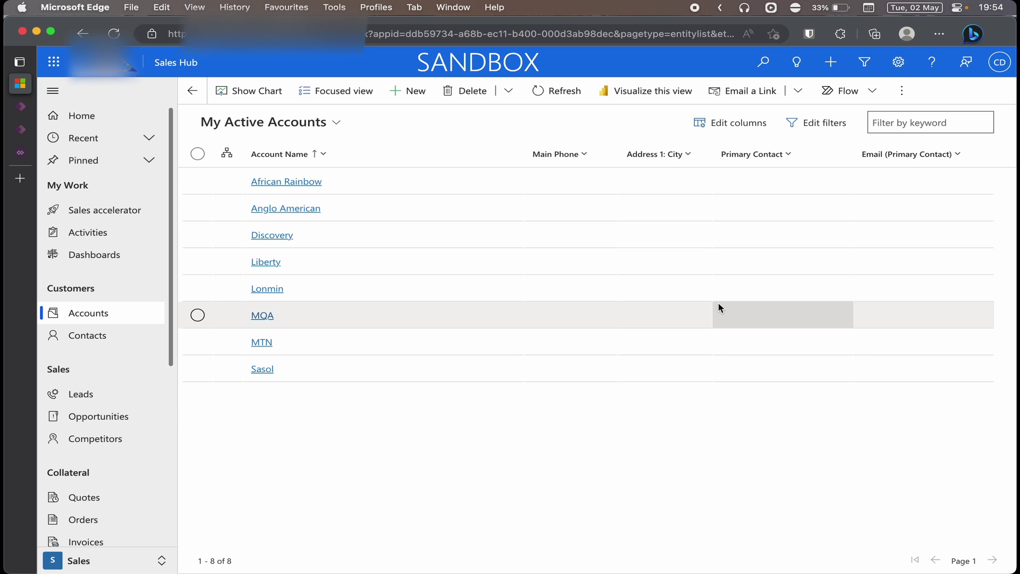
{"action": "left_click", "coordinate": [274, 265]}
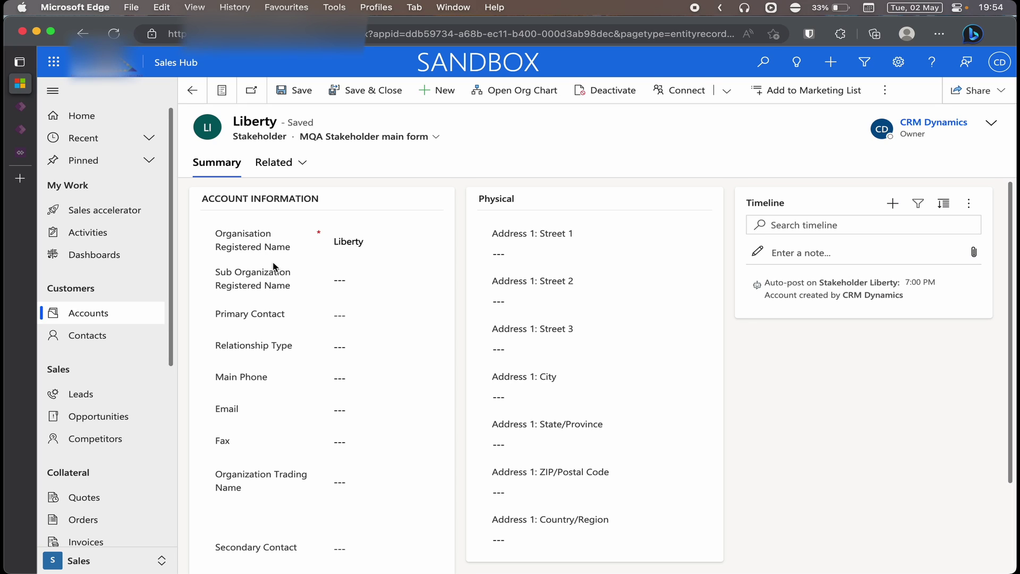
{"action": "left_click", "coordinate": [187, 97]}
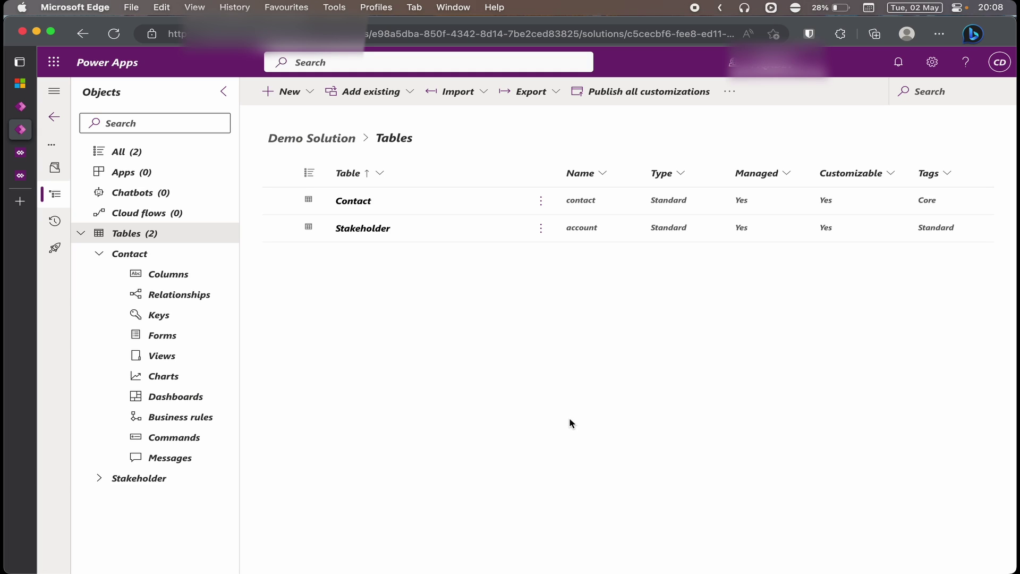
Switch Demo Solution to the classic editor from the command bar's overflow menu
{"action": "left_click", "coordinate": [731, 97]}
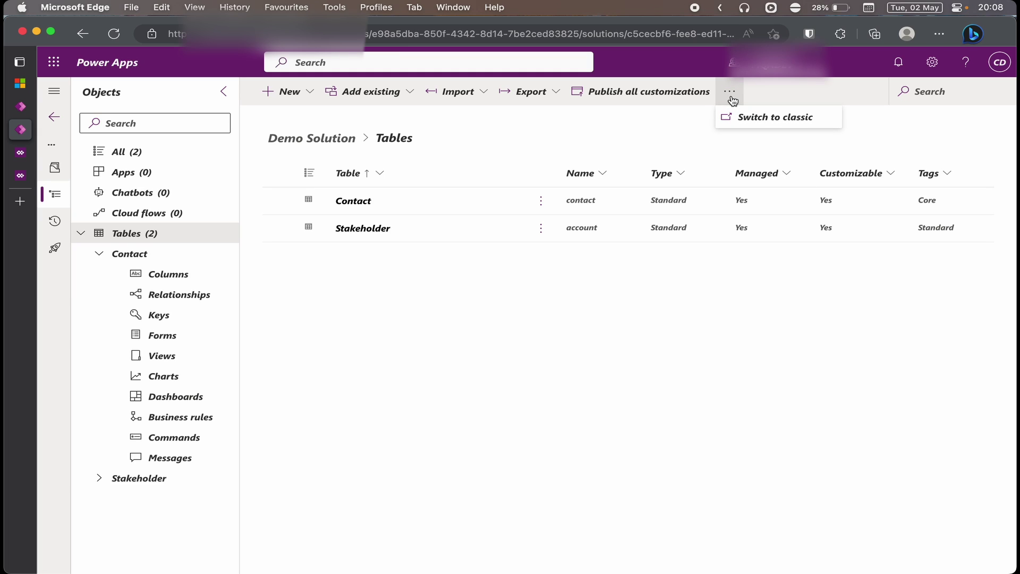
{"action": "left_click", "coordinate": [748, 119]}
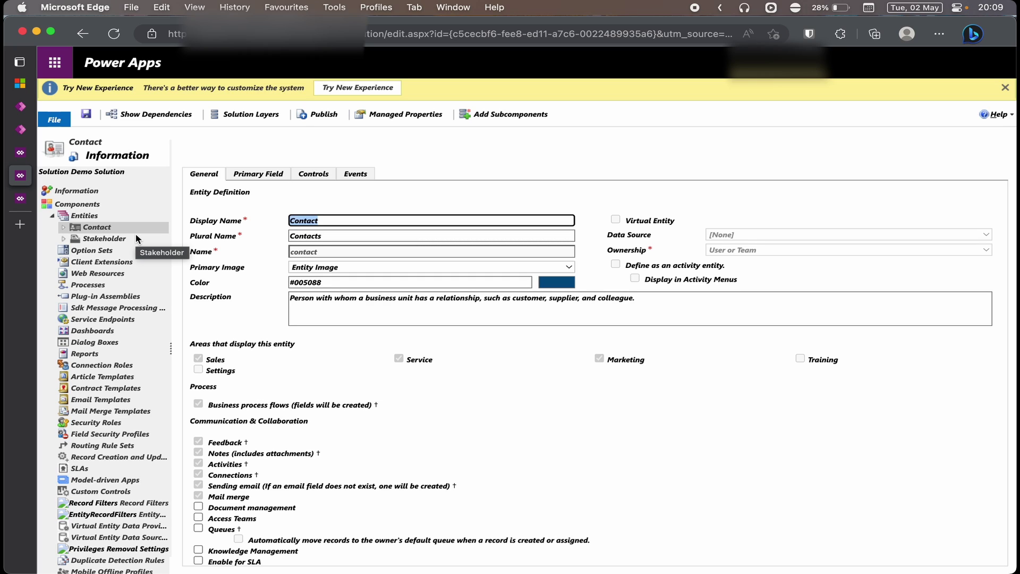
Show the Contact entity's Controls tab and start adding another control
{"action": "left_click", "coordinate": [319, 178]}
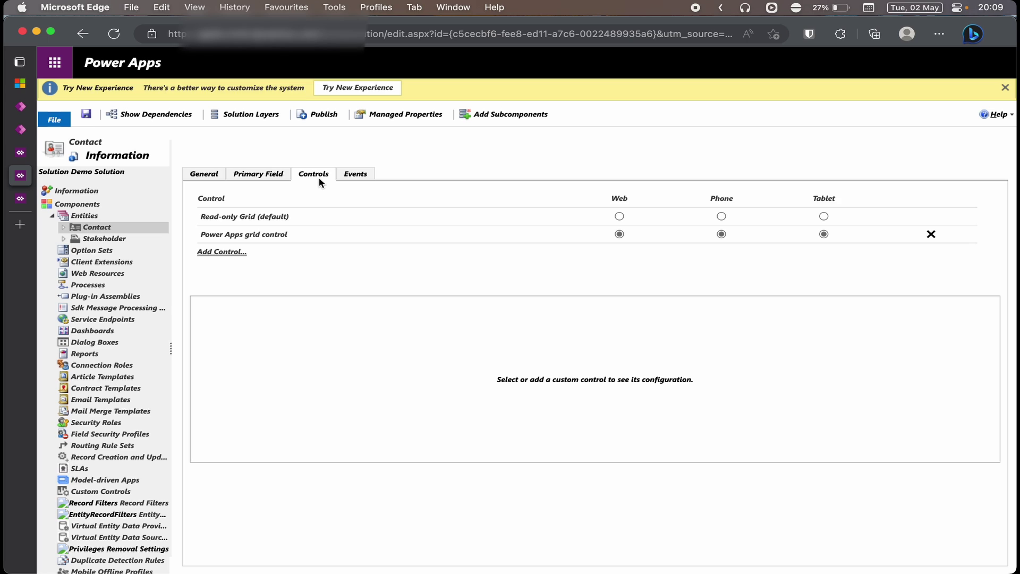
{"action": "left_click", "coordinate": [228, 253]}
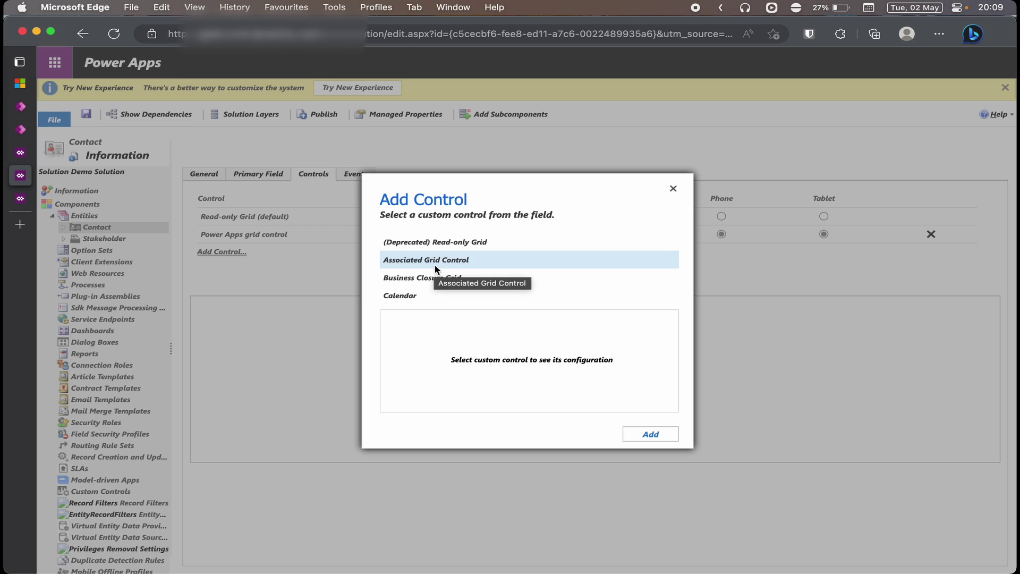
Add the Power Apps grid control to Contact and bring up its configurable properties
{"action": "scroll", "coordinate": [435, 269], "scroll_direction": "down", "scroll_amount": 15}
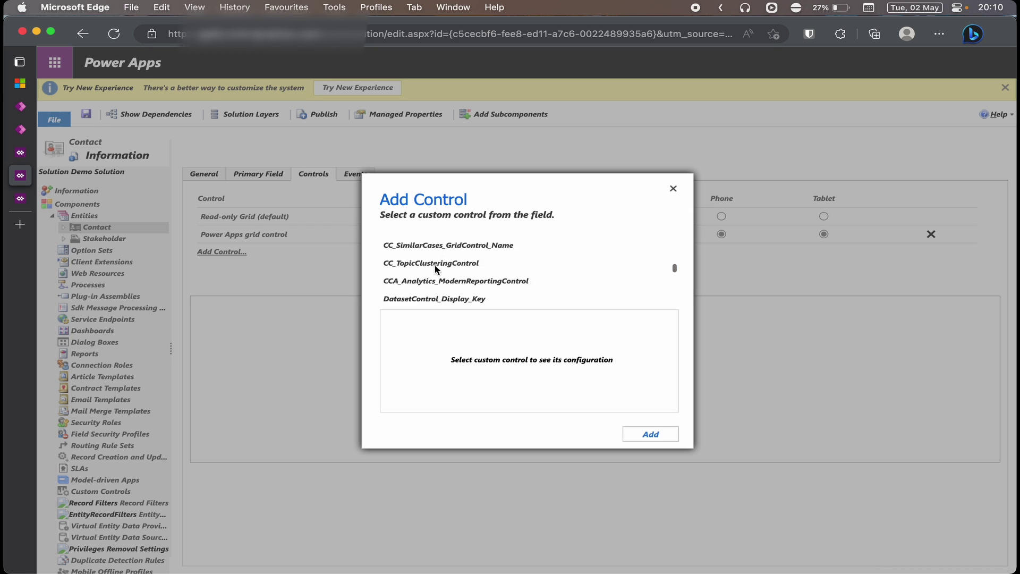
{"action": "scroll", "coordinate": [435, 269], "scroll_direction": "down", "scroll_amount": 3}
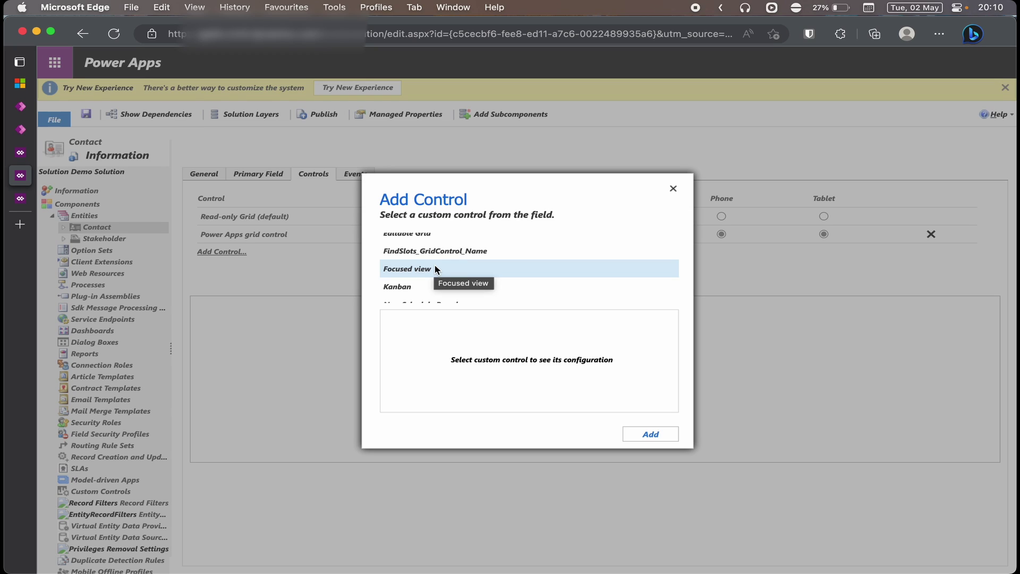
{"action": "scroll", "coordinate": [435, 270], "scroll_direction": "down", "scroll_amount": 3}
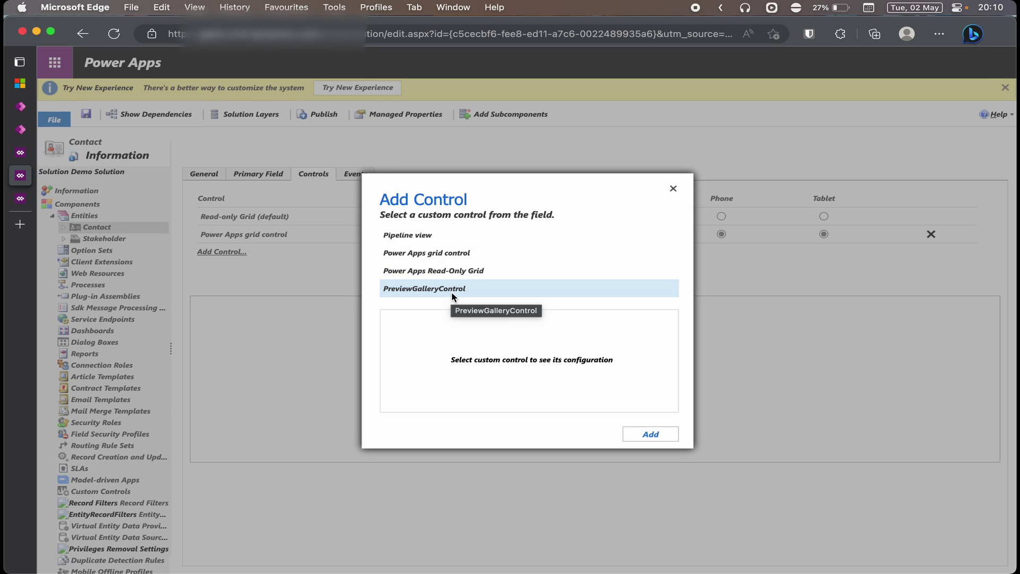
{"action": "left_click", "coordinate": [482, 258]}
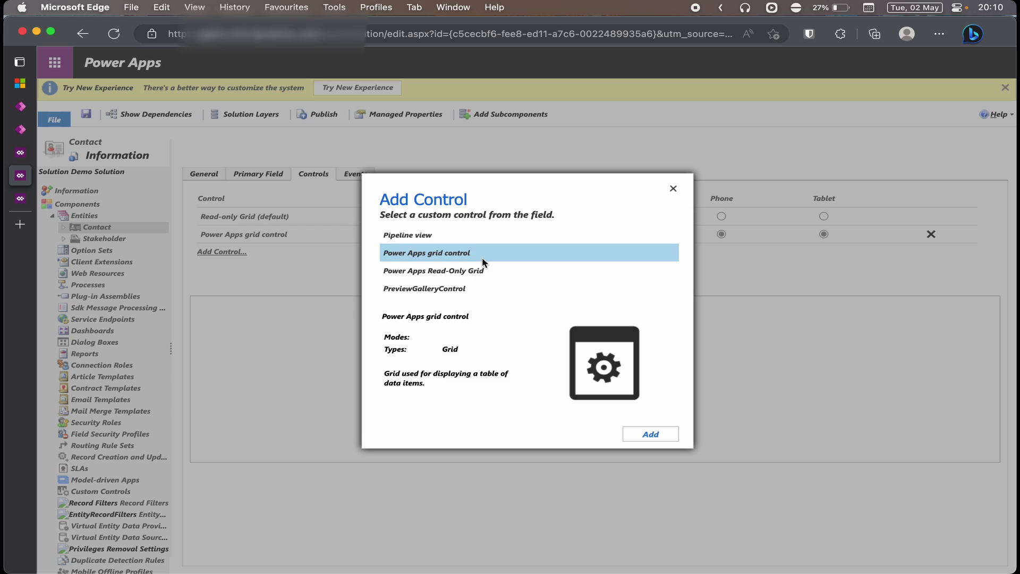
{"action": "left_click", "coordinate": [656, 439]}
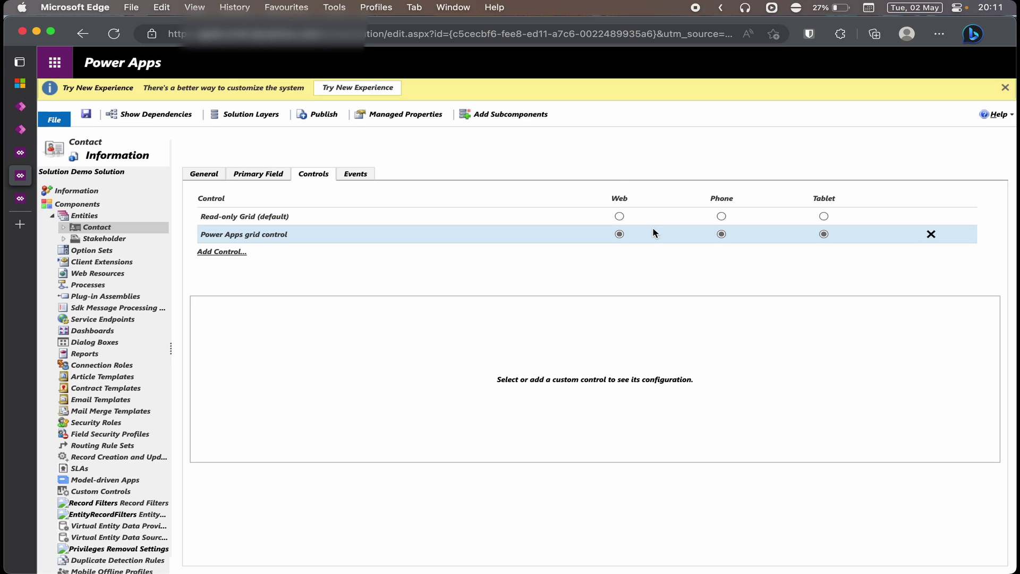
{"action": "left_click", "coordinate": [619, 243]}
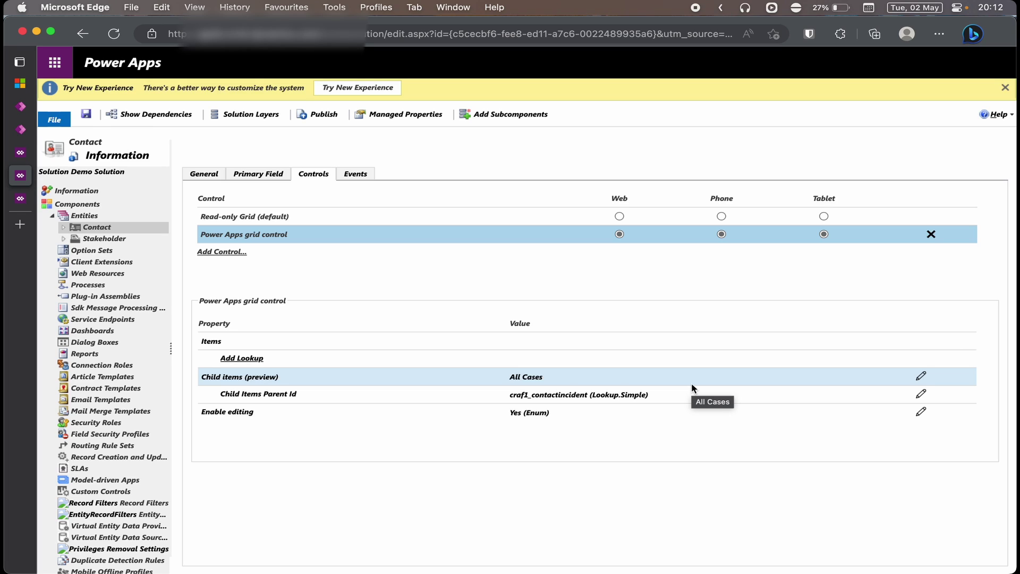
Set the grid's Child items to All Cases, linked by craf1_contactincident
{"action": "left_click", "coordinate": [921, 376]}
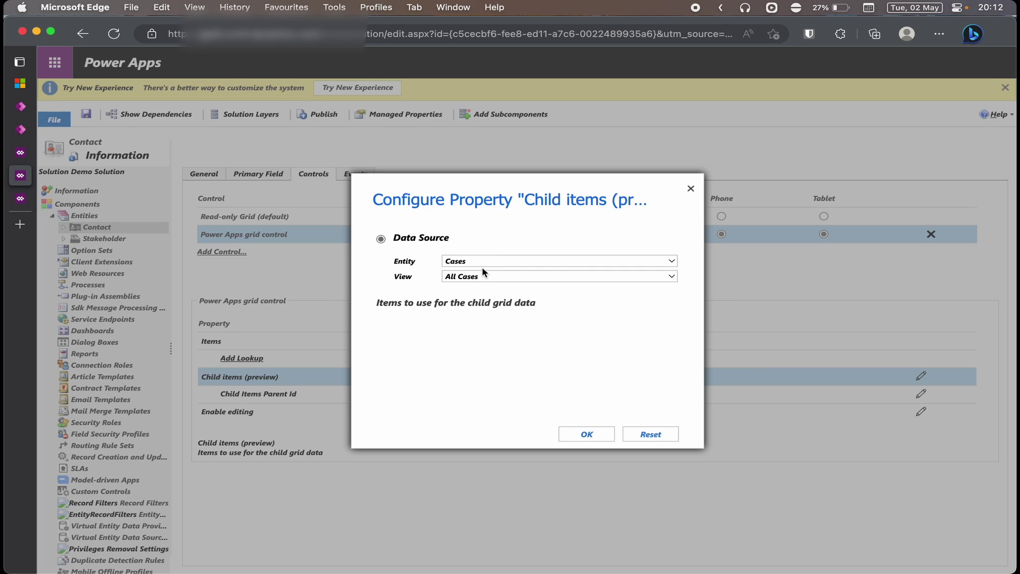
{"action": "left_click", "coordinate": [586, 434]}
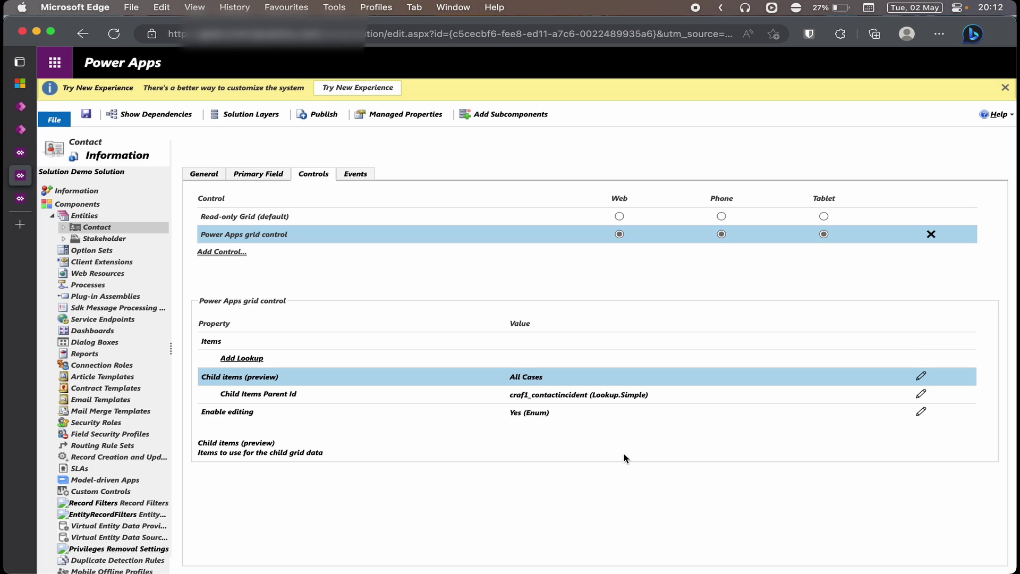
{"action": "left_click", "coordinate": [364, 398]}
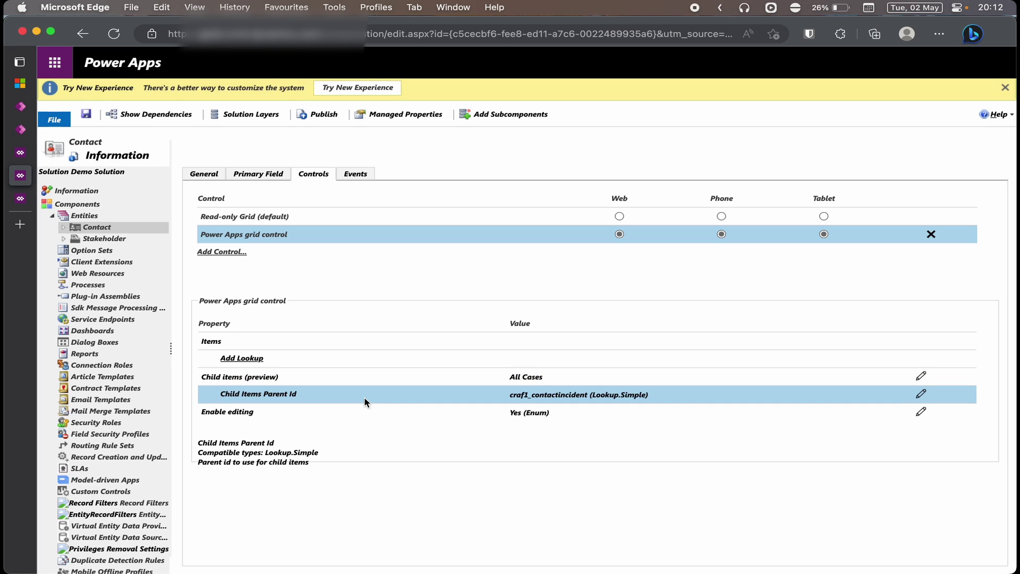
{"action": "left_click", "coordinate": [921, 394]}
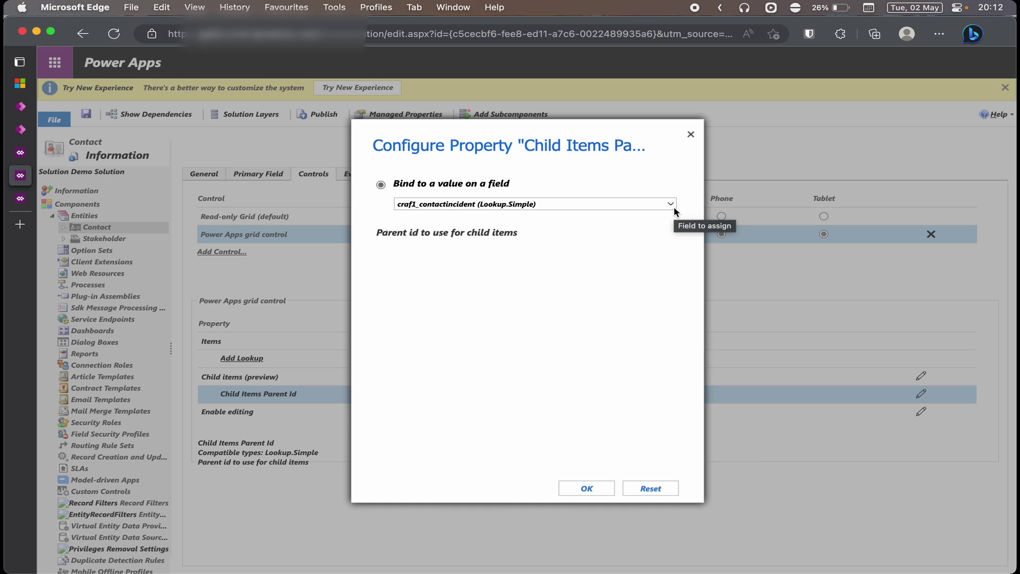
{"action": "left_click", "coordinate": [580, 489]}
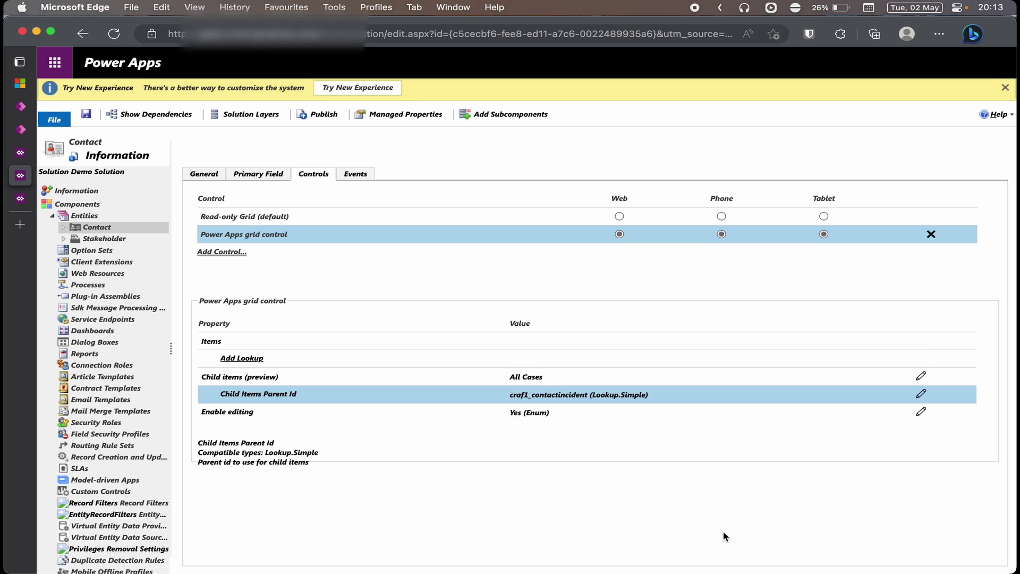
Set Enable editing to Yes, then save and publish the Contact customizations
{"action": "left_click", "coordinate": [922, 411]}
{"action": "left_click", "coordinate": [507, 263]}
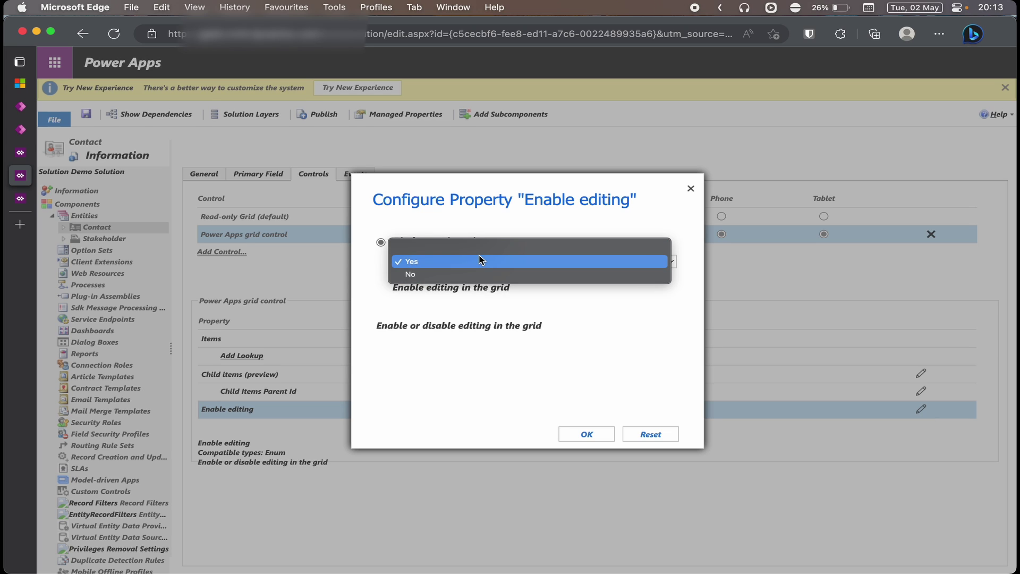
{"action": "left_click", "coordinate": [481, 260]}
{"action": "left_click", "coordinate": [599, 435]}
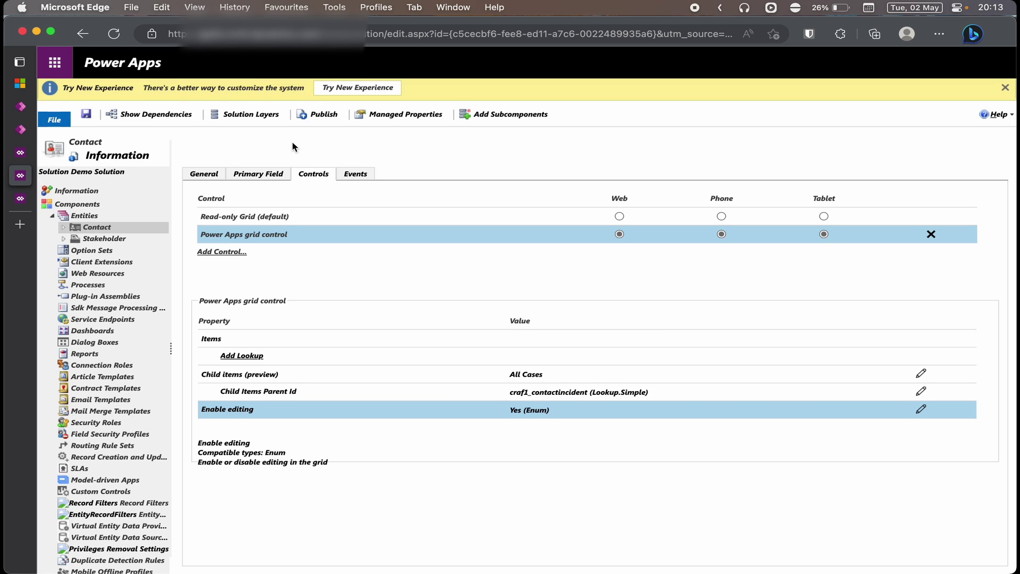
{"action": "left_click", "coordinate": [88, 116]}
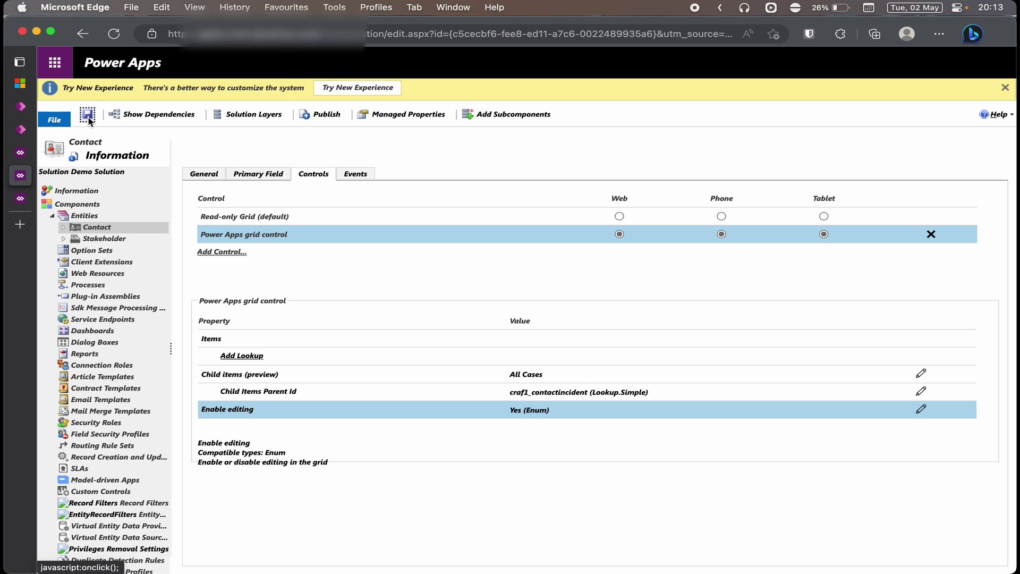
{"action": "left_click", "coordinate": [316, 115]}
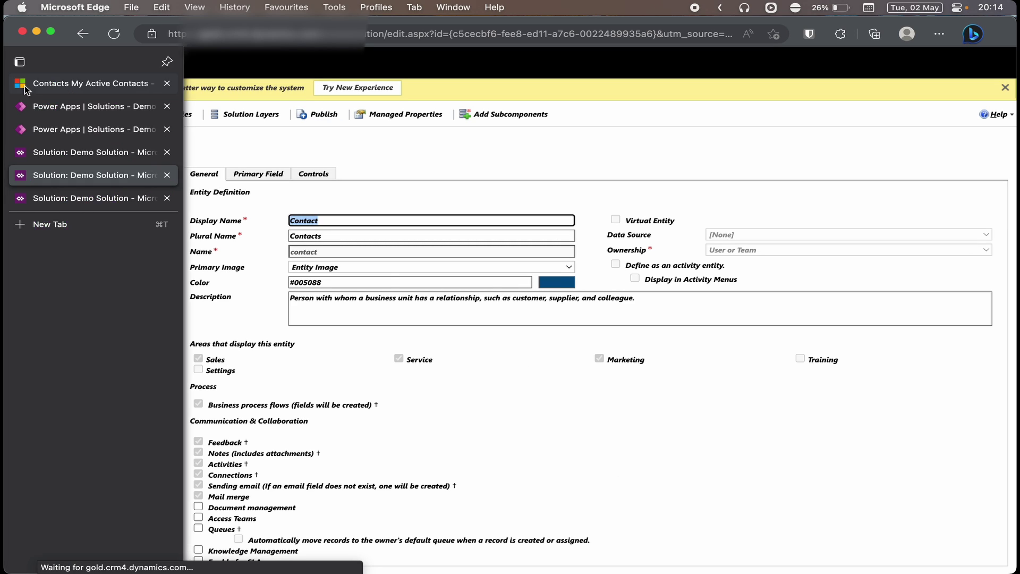
Return to the Sales Hub My Active Contacts list so it reloads with the new grid
{"action": "left_click", "coordinate": [25, 88]}
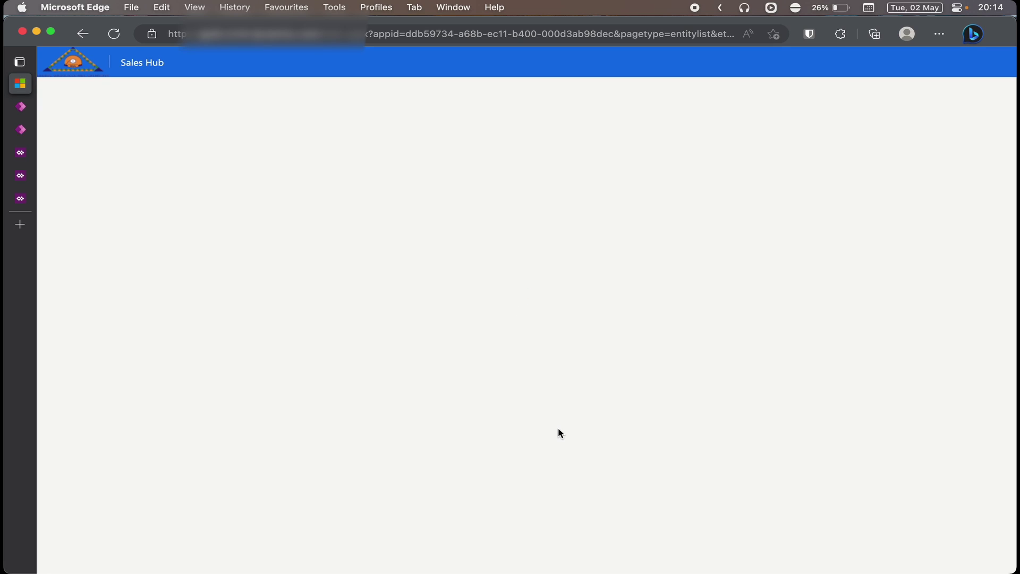